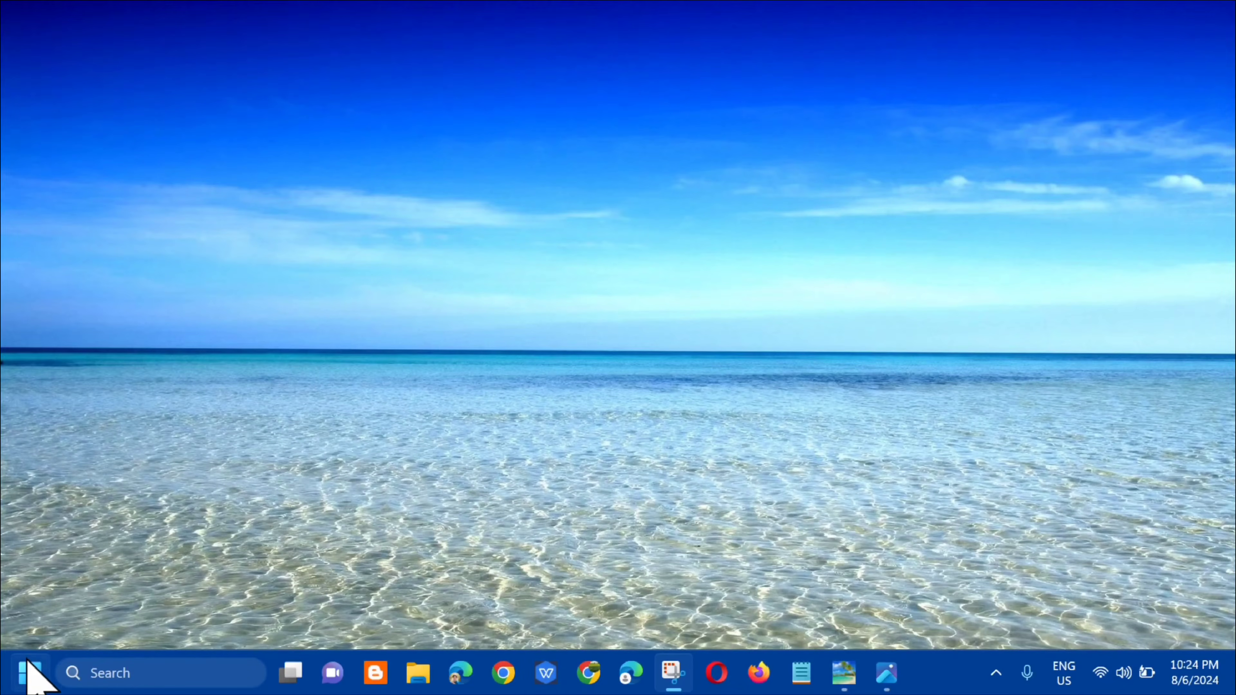
# Search Windows for "trouble" and open the Troubleshoot settings page
pyautogui.click(27, 686)
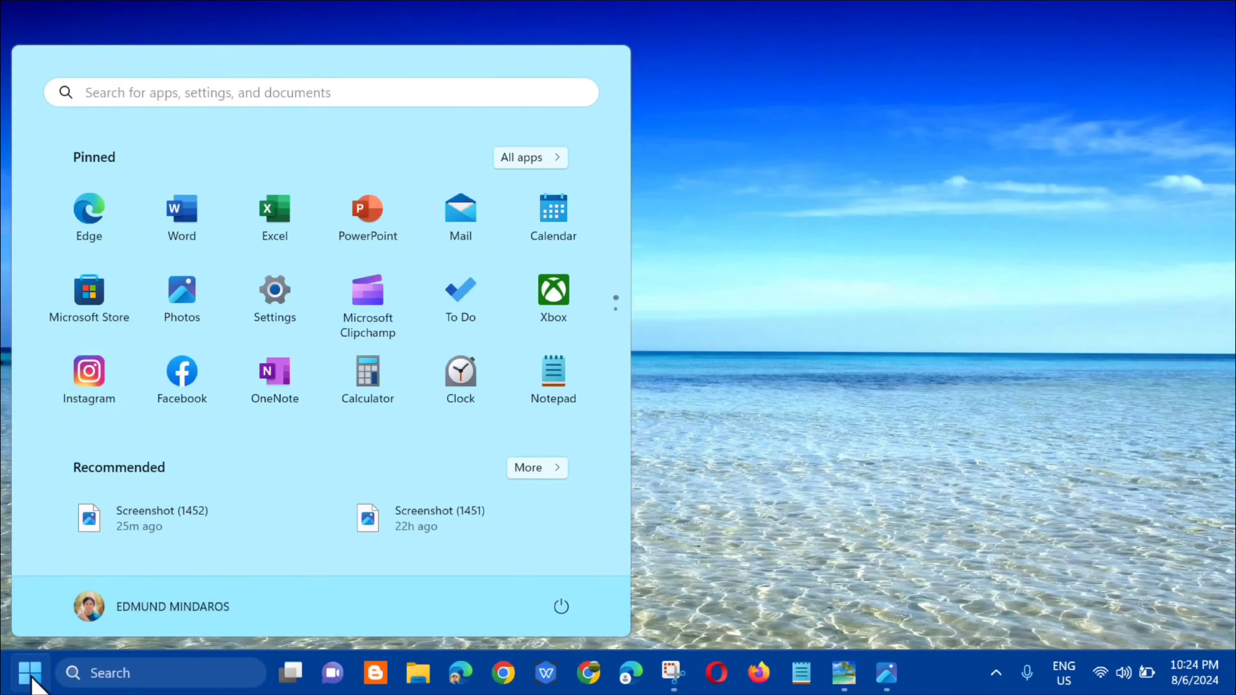
pyautogui.click(139, 92)
pyautogui.write('trouble')
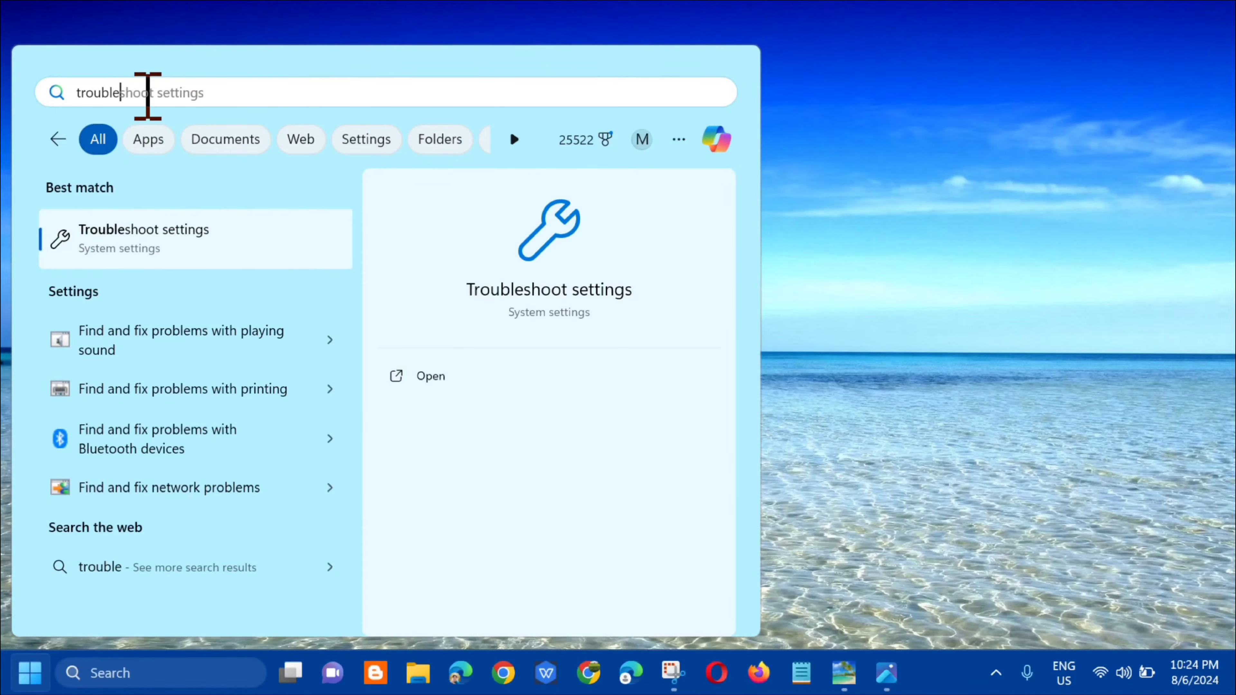
pyautogui.click(431, 377)
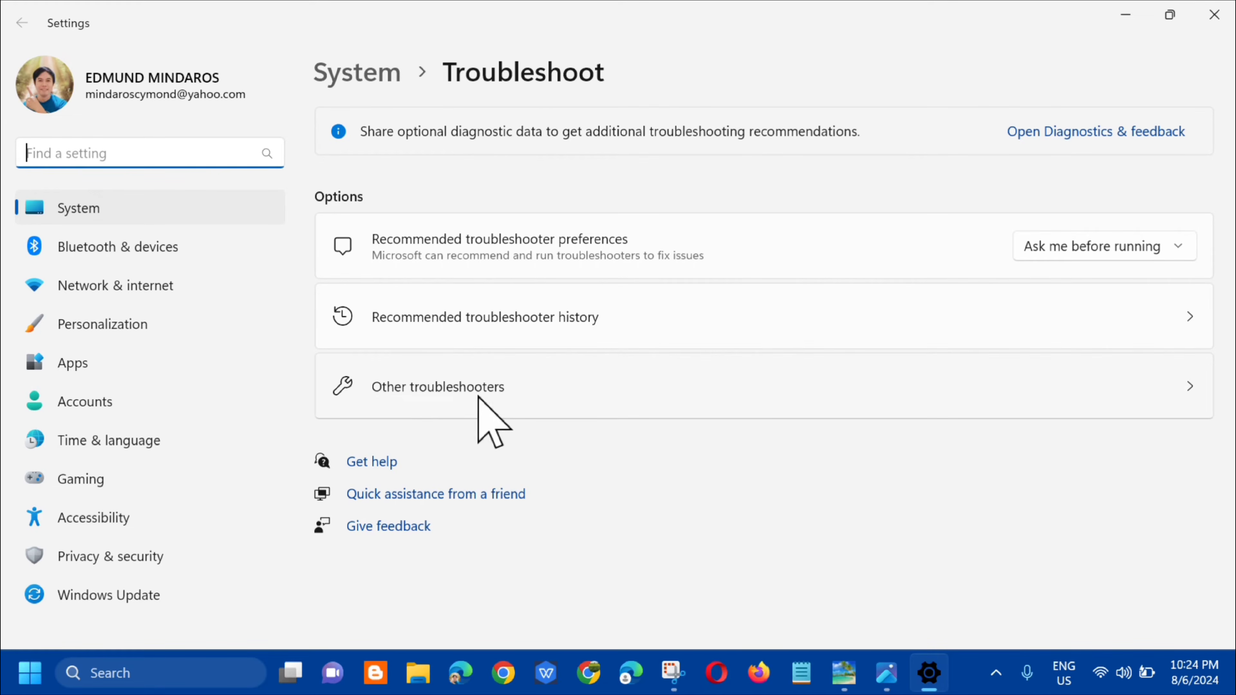
# Run the Windows Update troubleshooter from Other troubleshooters, closing it and Settings when it completes
pyautogui.click(483, 390)
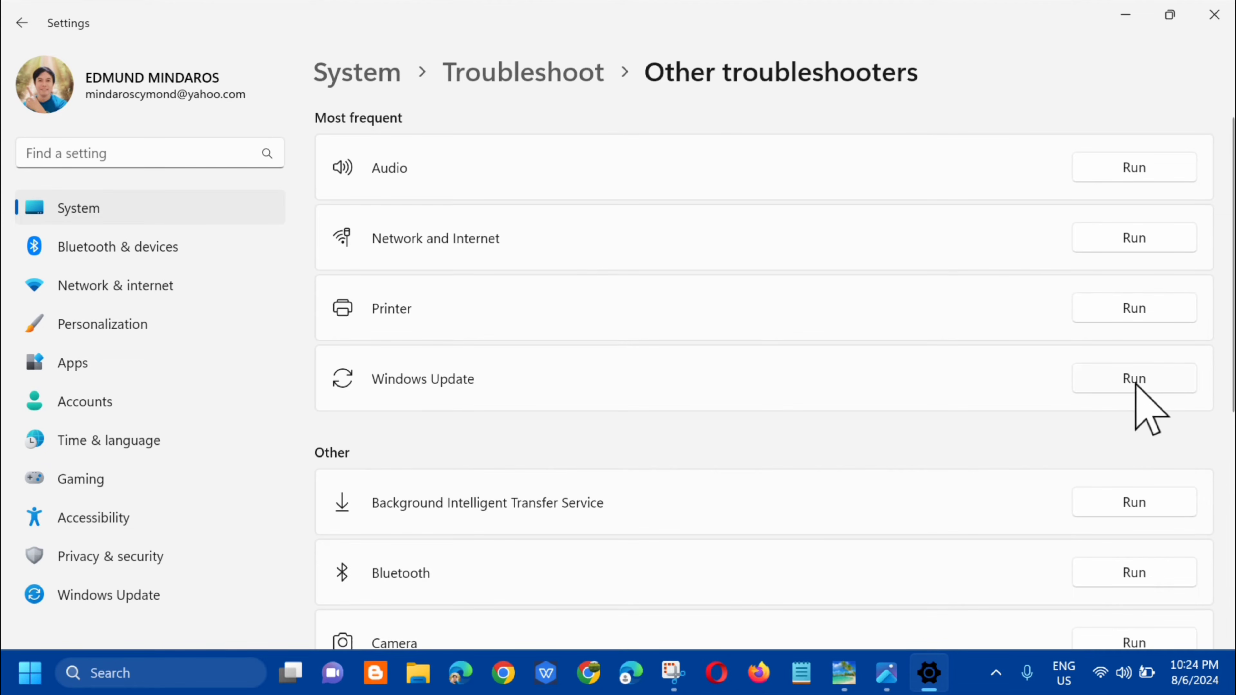
pyautogui.click(1133, 381)
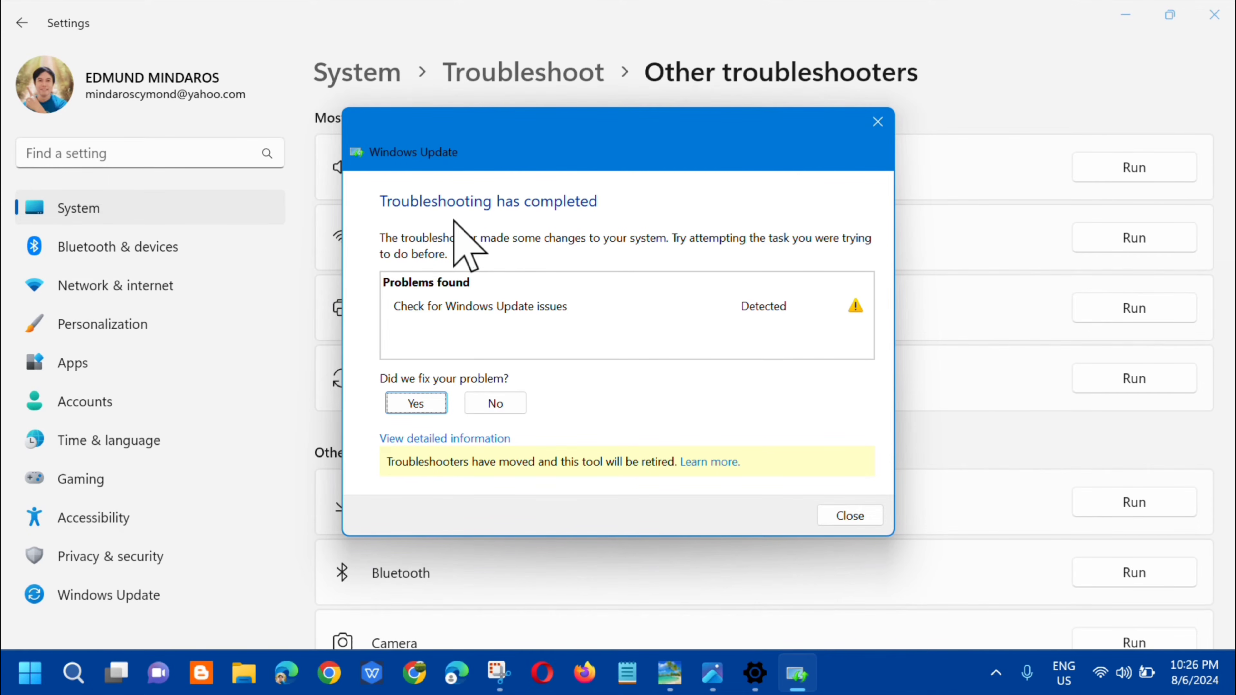
pyautogui.click(849, 516)
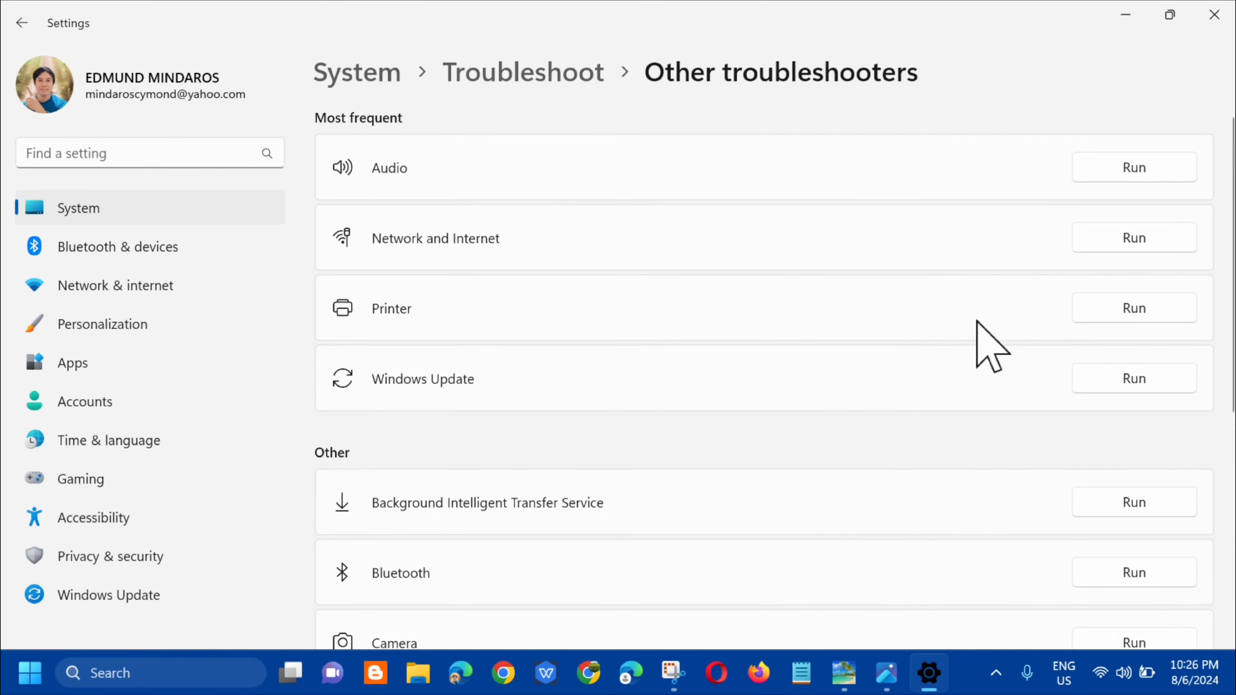
pyautogui.click(1215, 15)
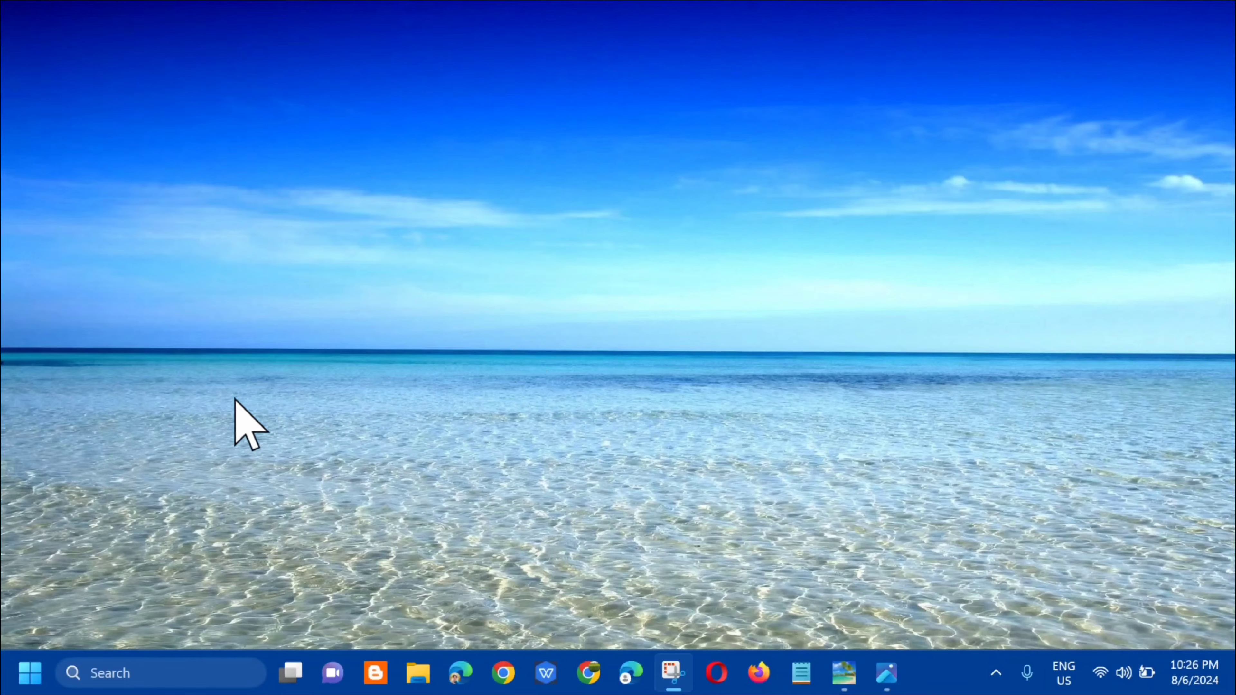
# Open Device Manager and expand the Display adapters category
pyautogui.rightClick(29, 677)
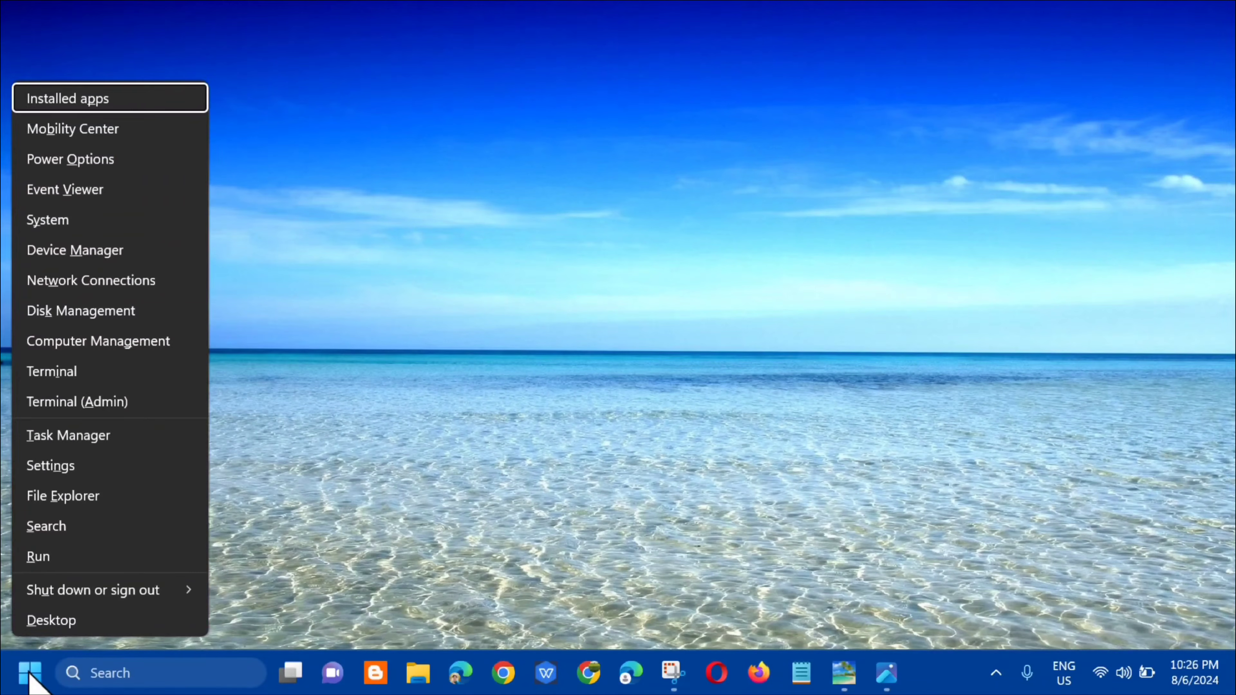
pyautogui.click(75, 251)
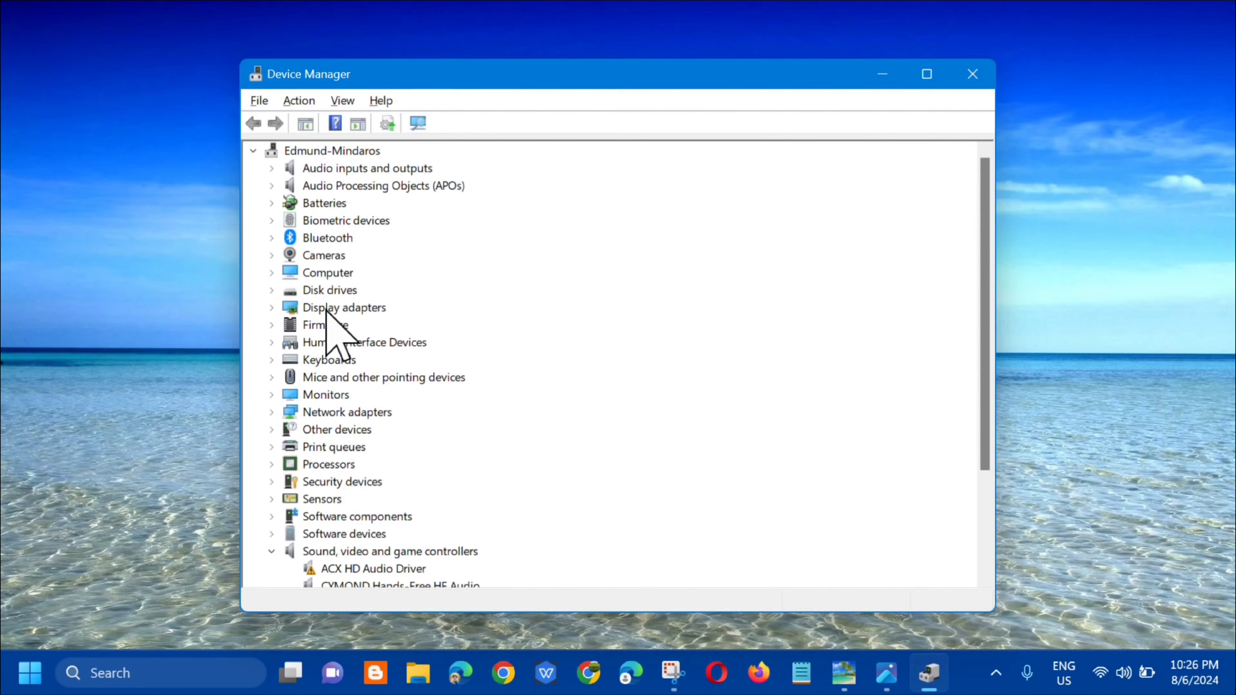
pyautogui.click(272, 308)
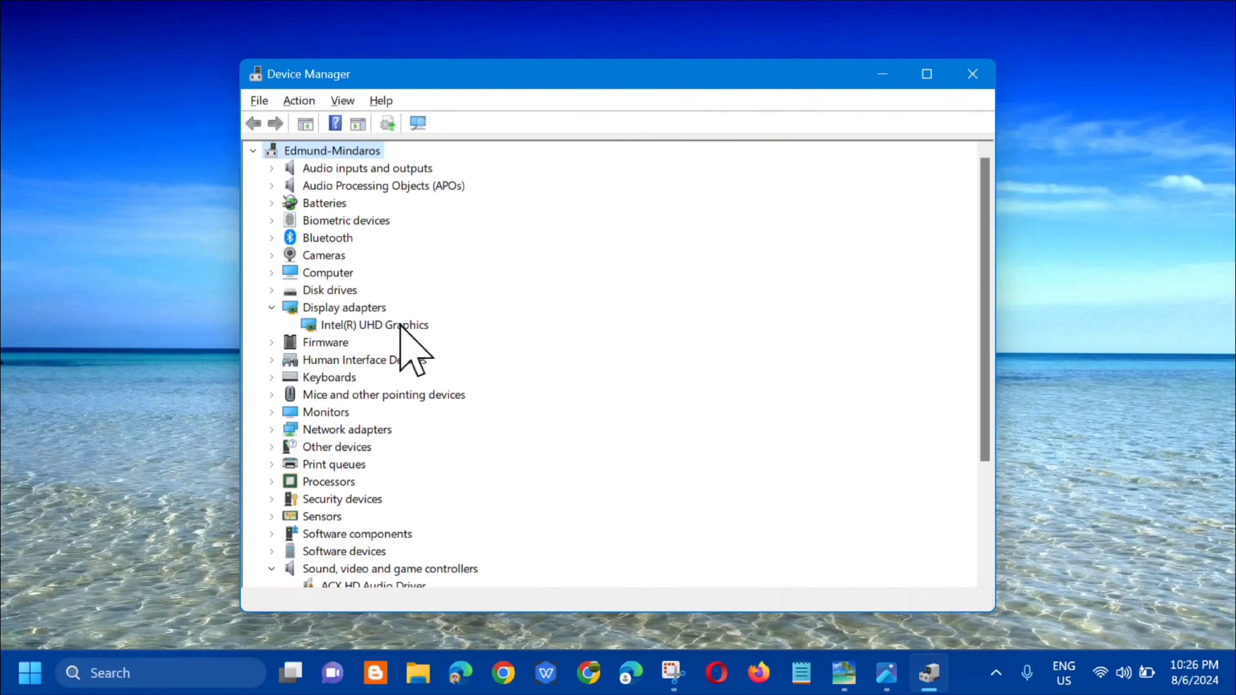
# Update the Intel(R) UHD Graphics driver using the automatic driver search, closing the wizard and Device Manager when finished
pyautogui.click(418, 325)
pyautogui.rightClick(421, 326)
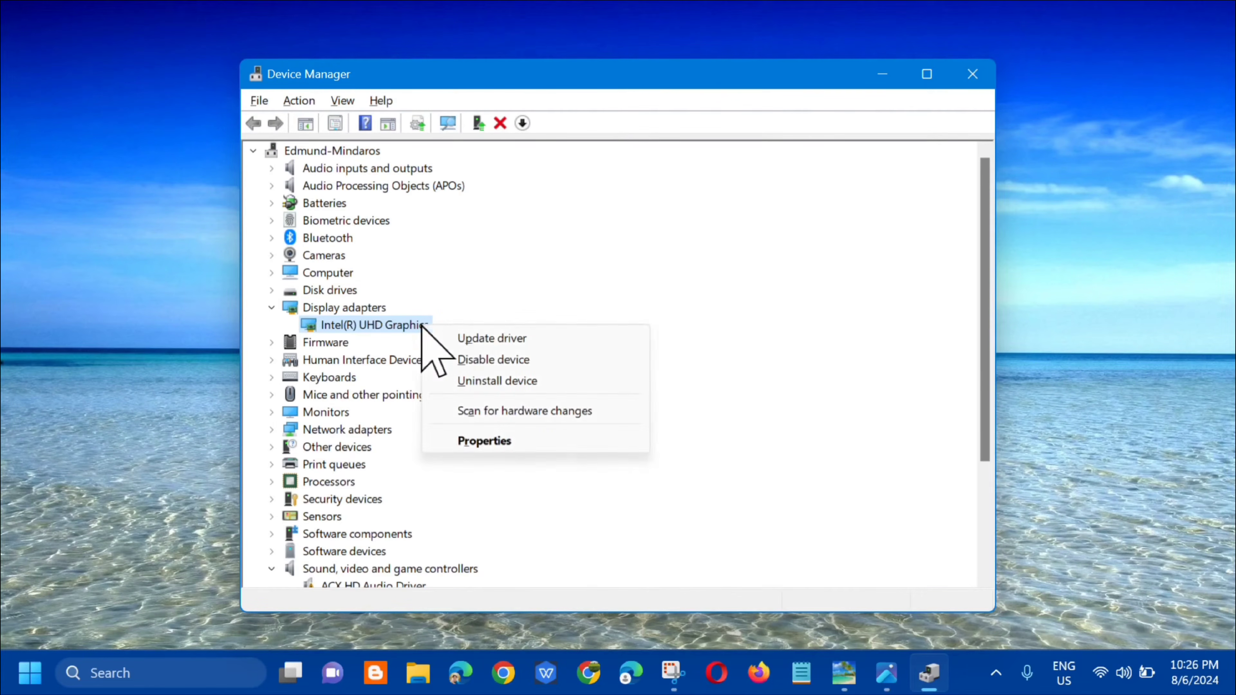
pyautogui.click(493, 339)
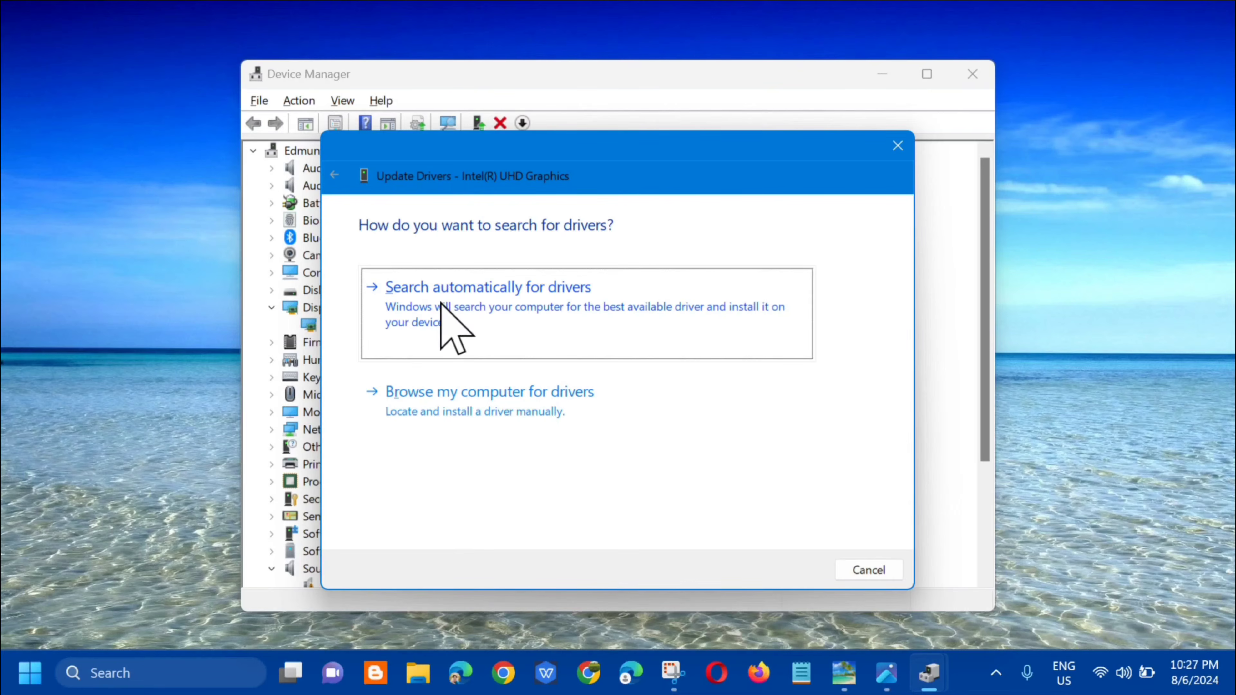
pyautogui.click(458, 309)
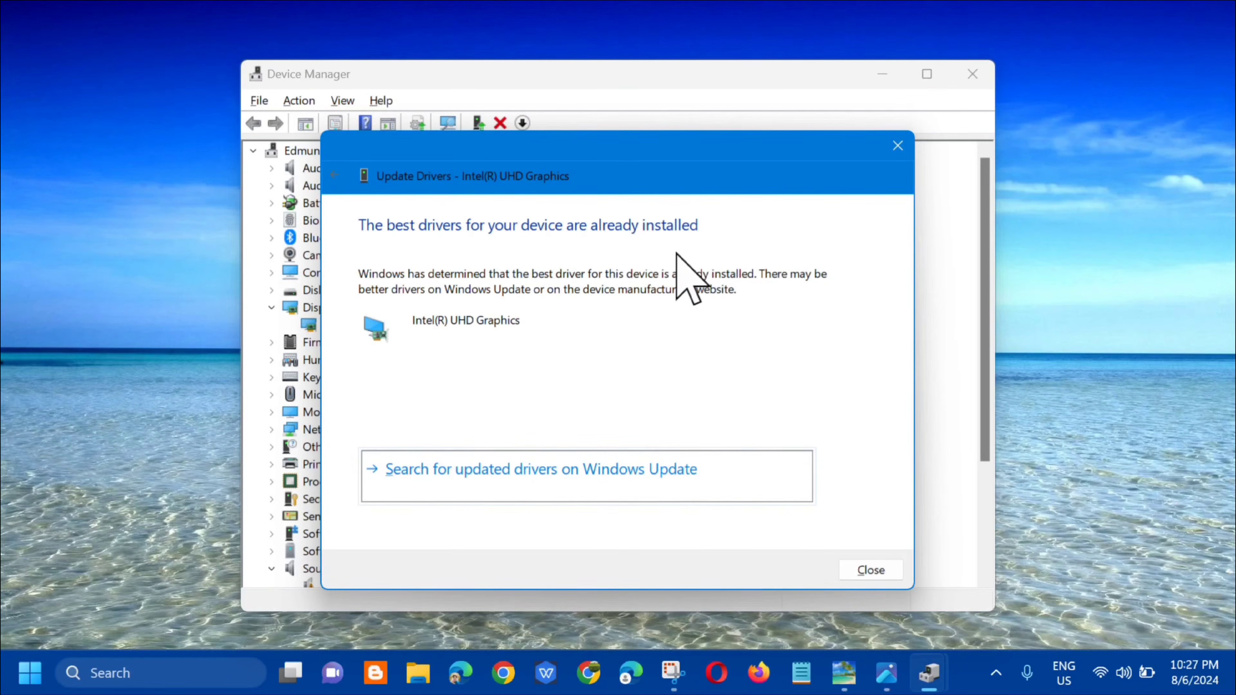
pyautogui.click(863, 572)
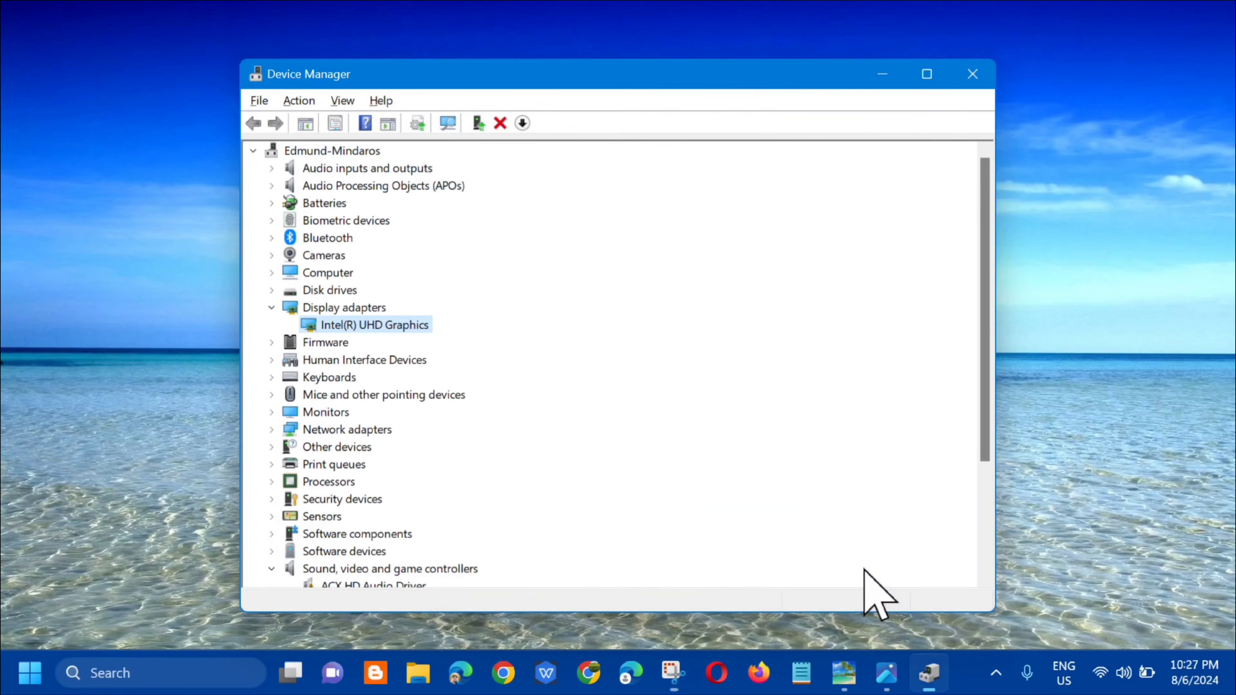
pyautogui.click(973, 74)
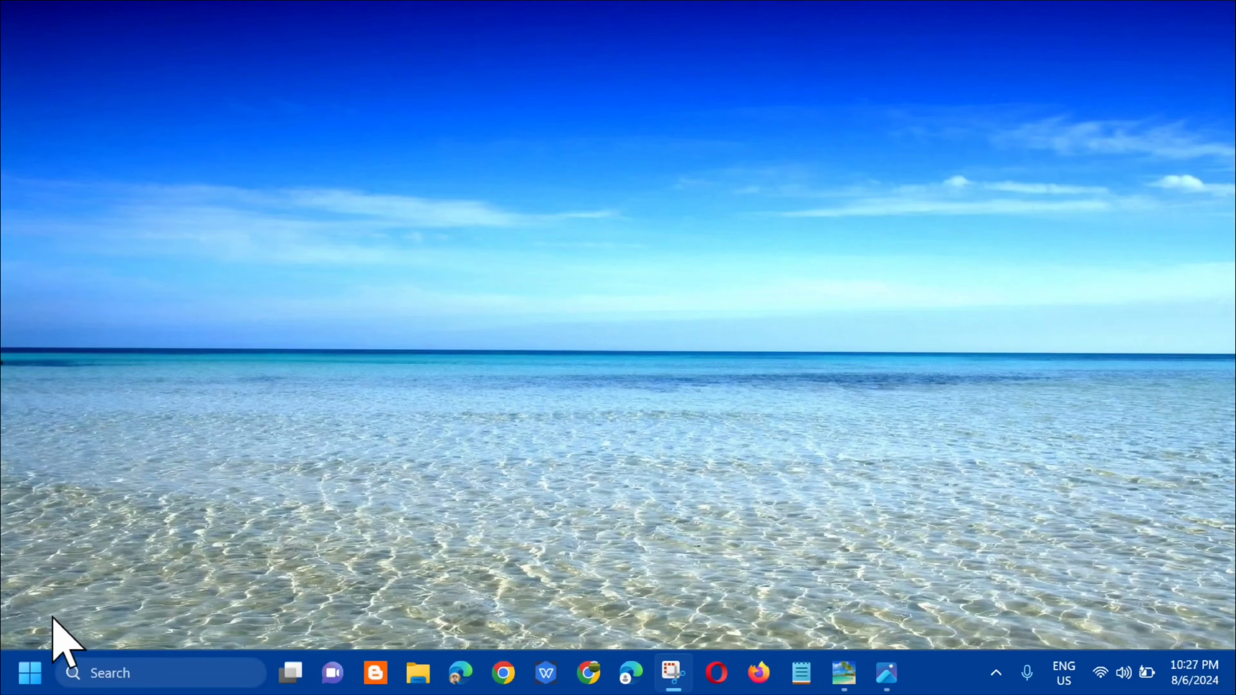
# Search Windows for "cmd" and launch Command Prompt as administrator, allowing it to make changes to the device
pyautogui.click(29, 673)
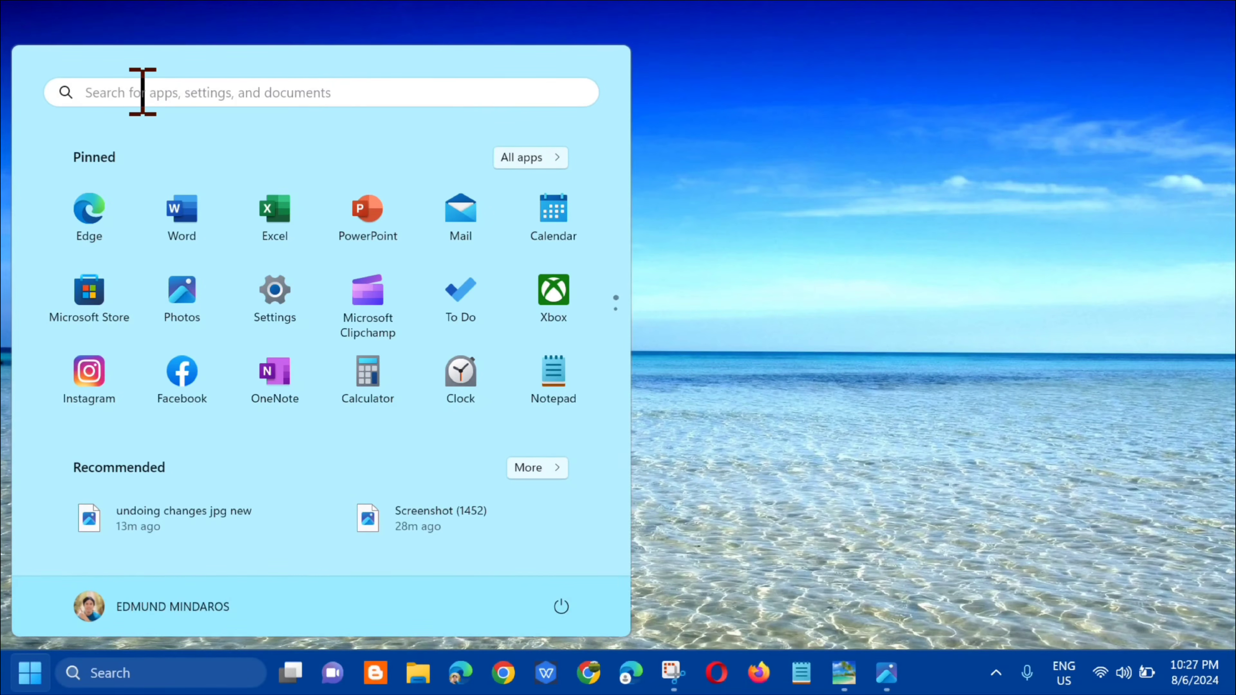
pyautogui.click(137, 91)
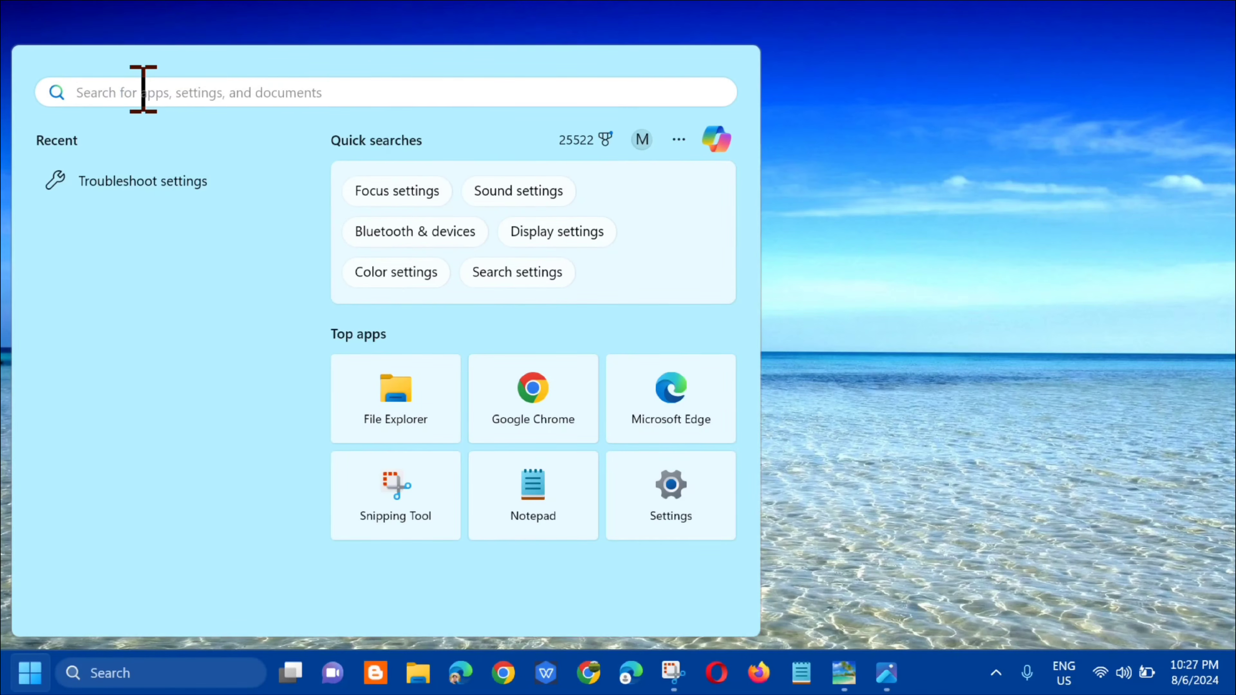
pyautogui.write('cmd')
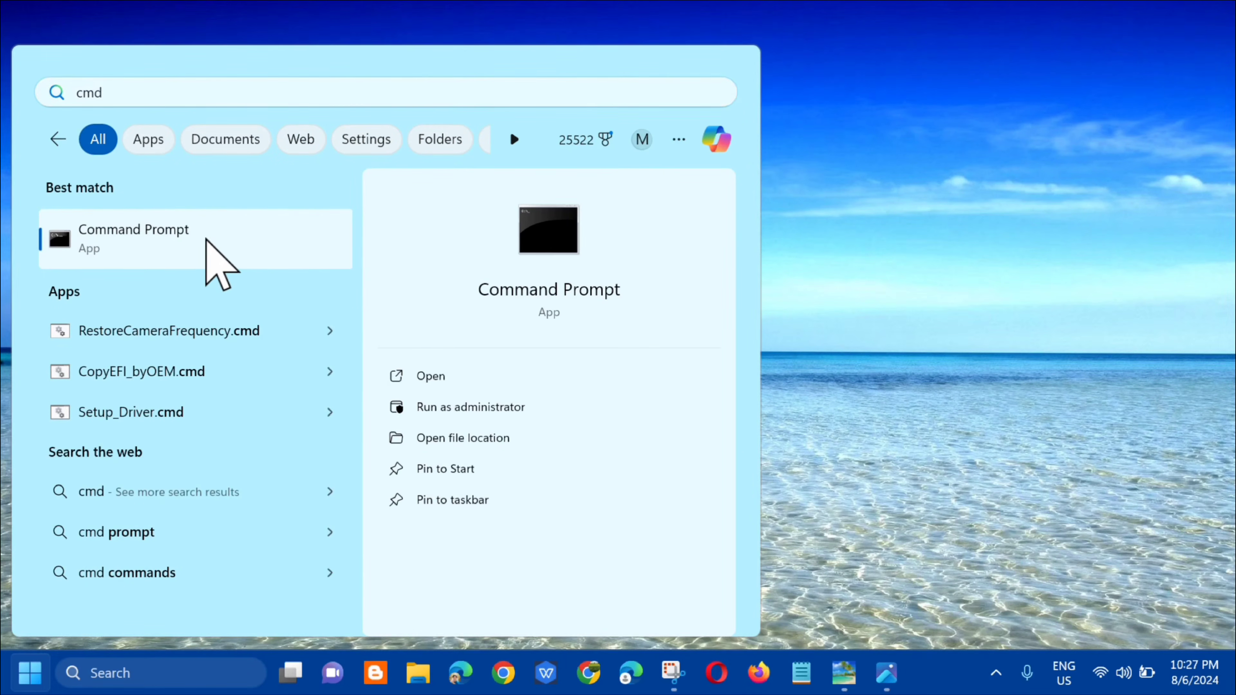
pyautogui.rightClick(207, 240)
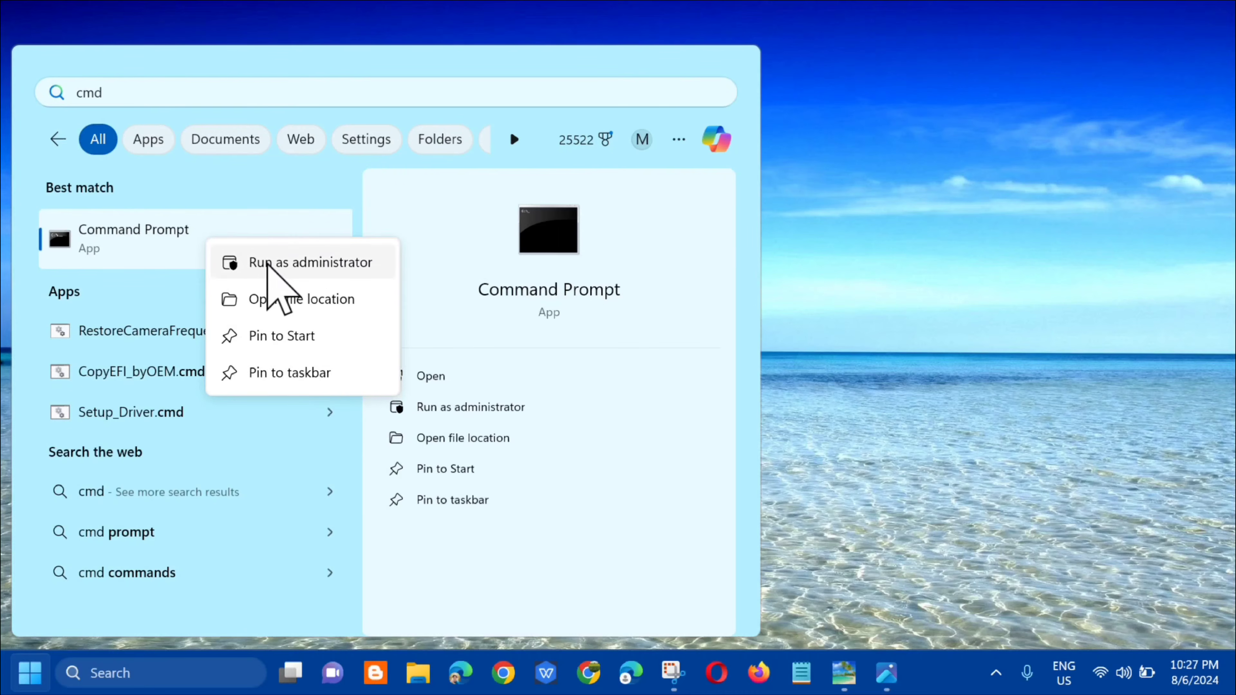
pyautogui.click(267, 263)
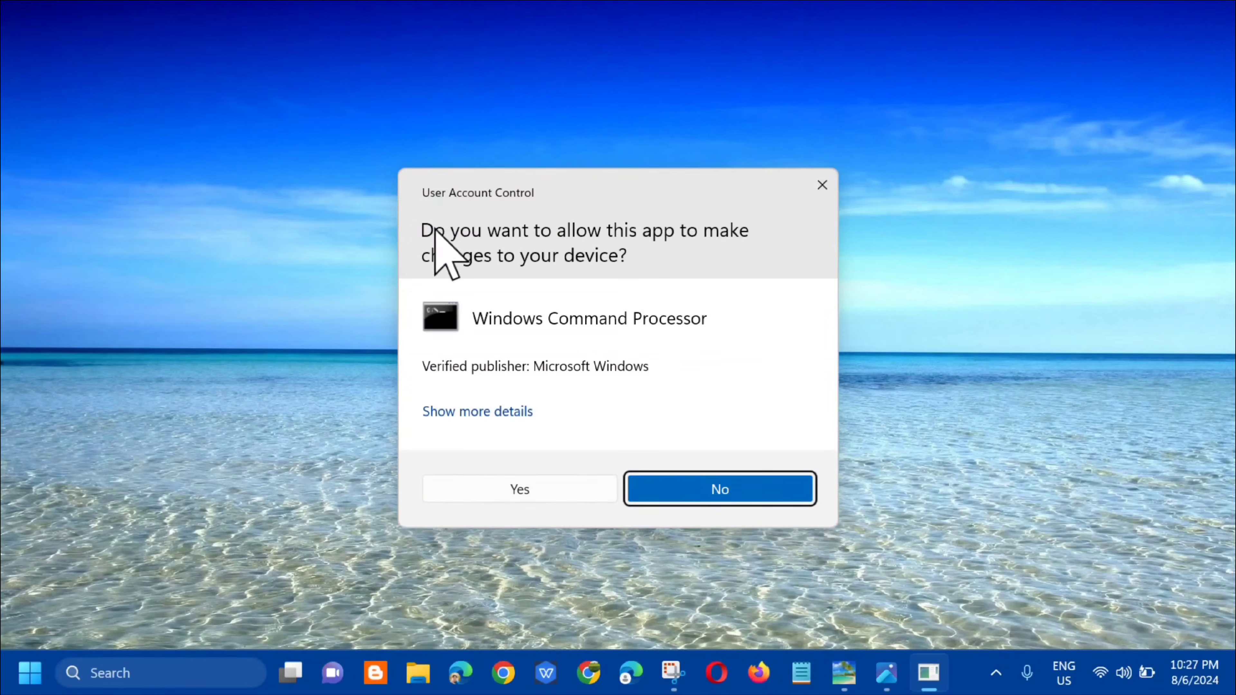
pyautogui.click(528, 491)
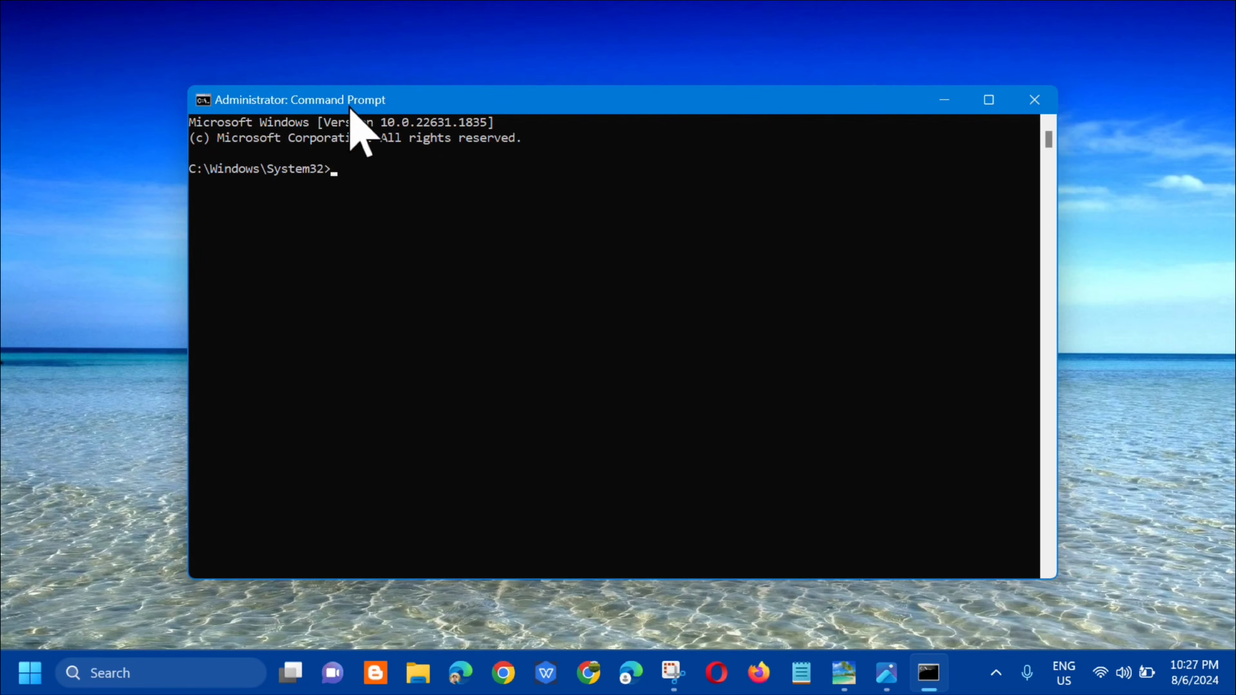
# Run the system file check "sfc /scannow" and close Command Prompt once the scan has finished
pyautogui.press('capslock')
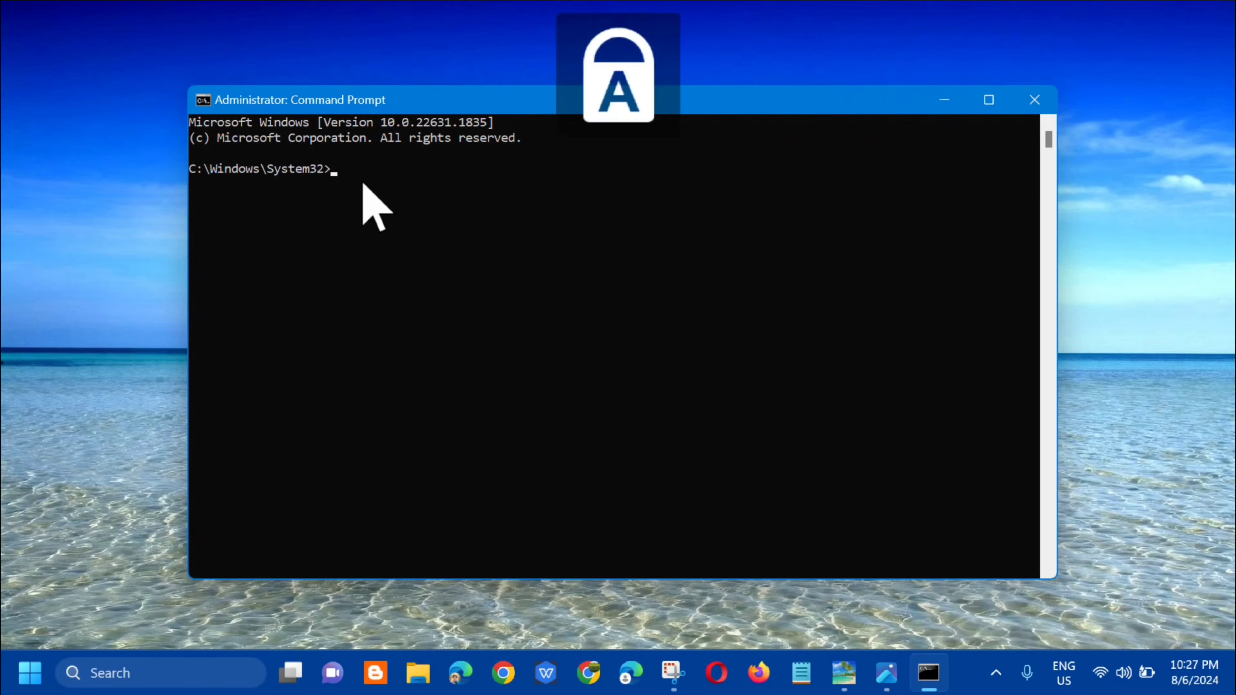
pyautogui.press('capslock')
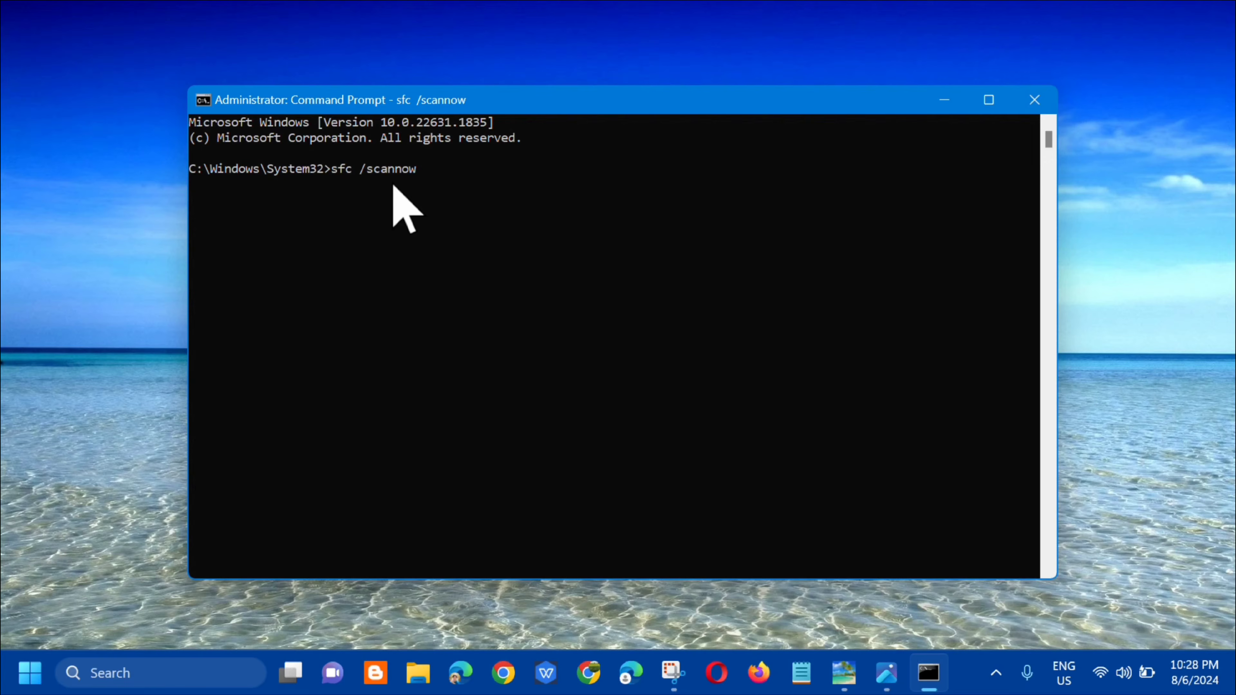
pyautogui.press('Return')
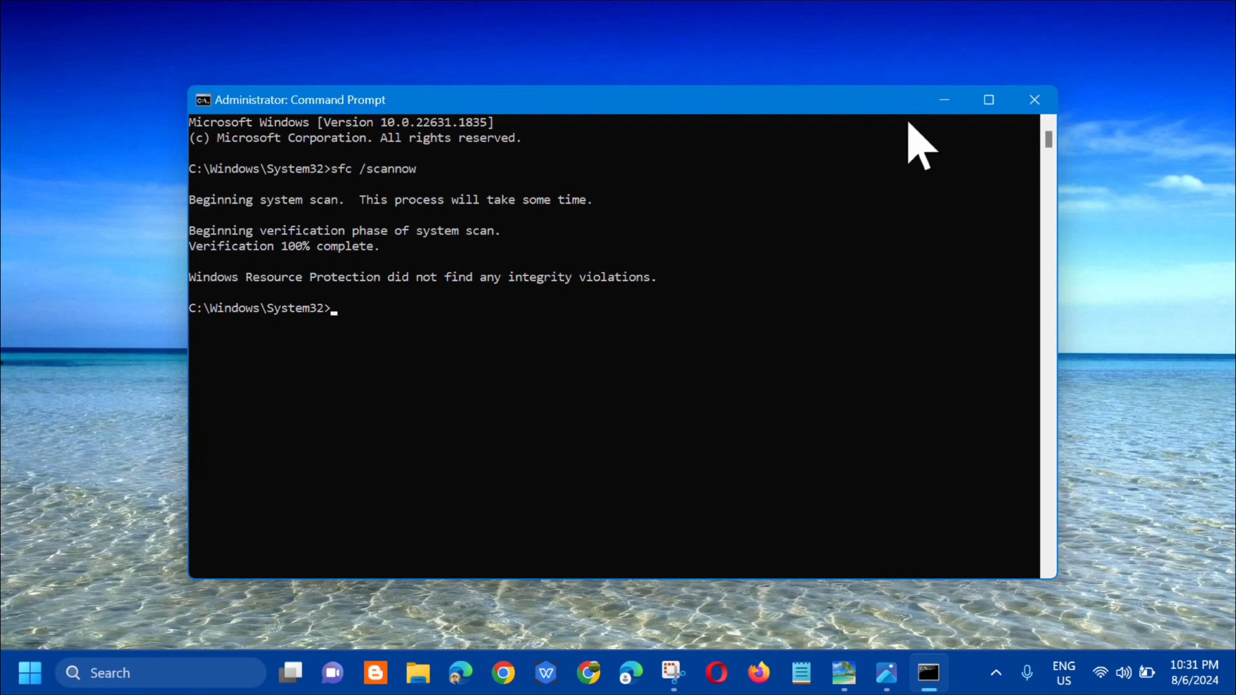
pyautogui.click(1035, 100)
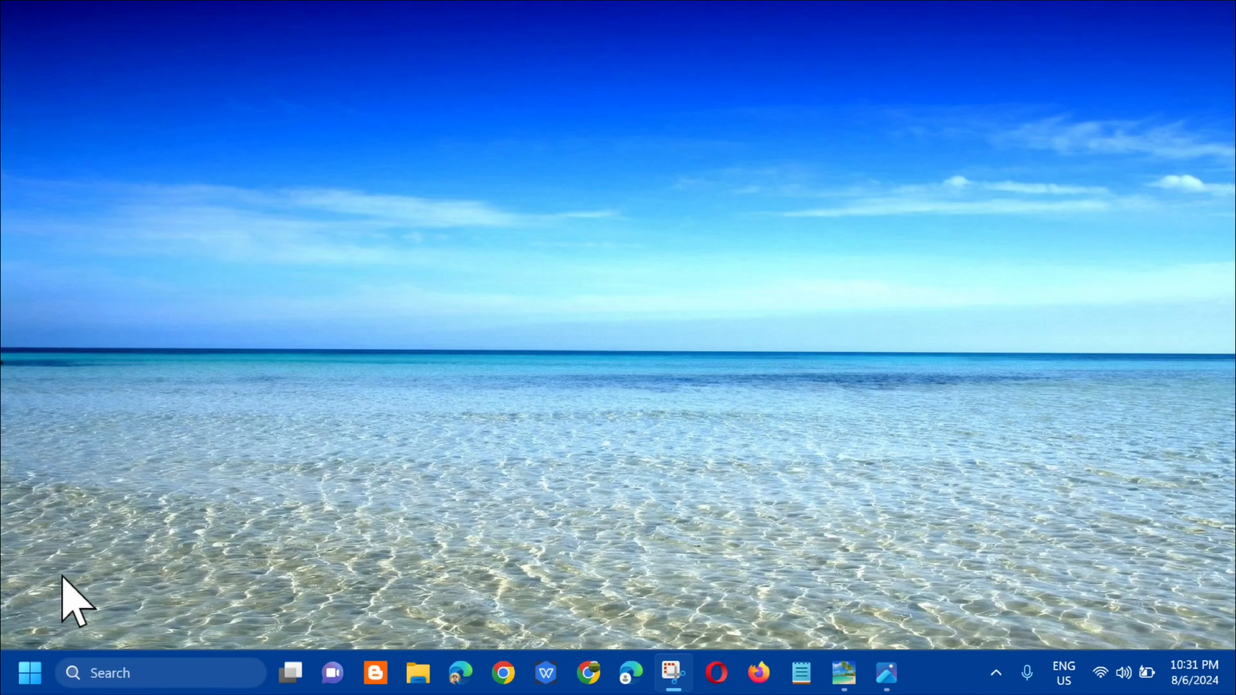
pyautogui.click(30, 671)
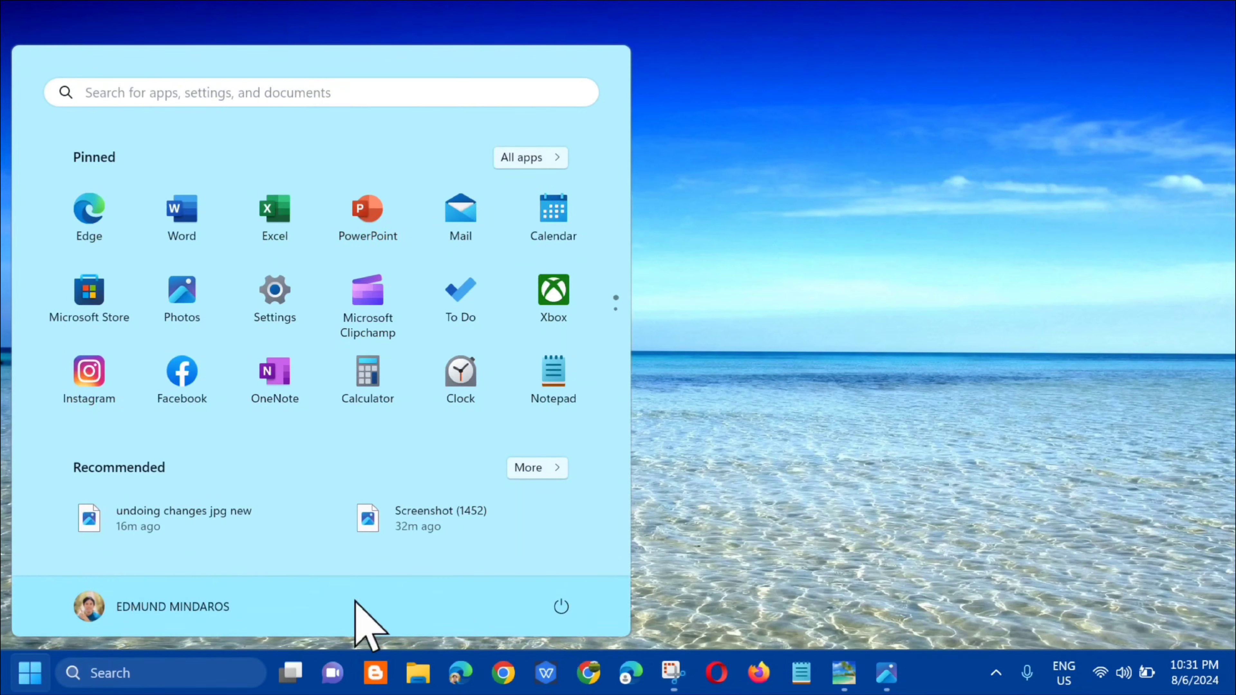
pyautogui.click(561, 606)
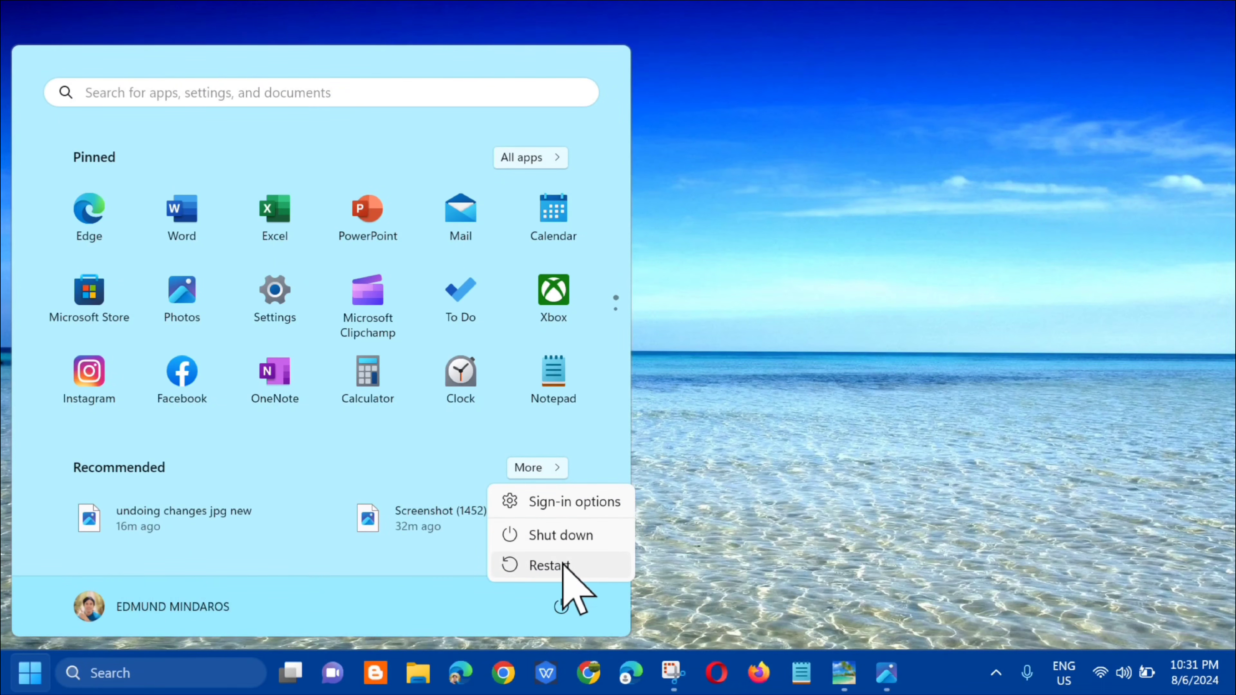
pyautogui.press('Escape')
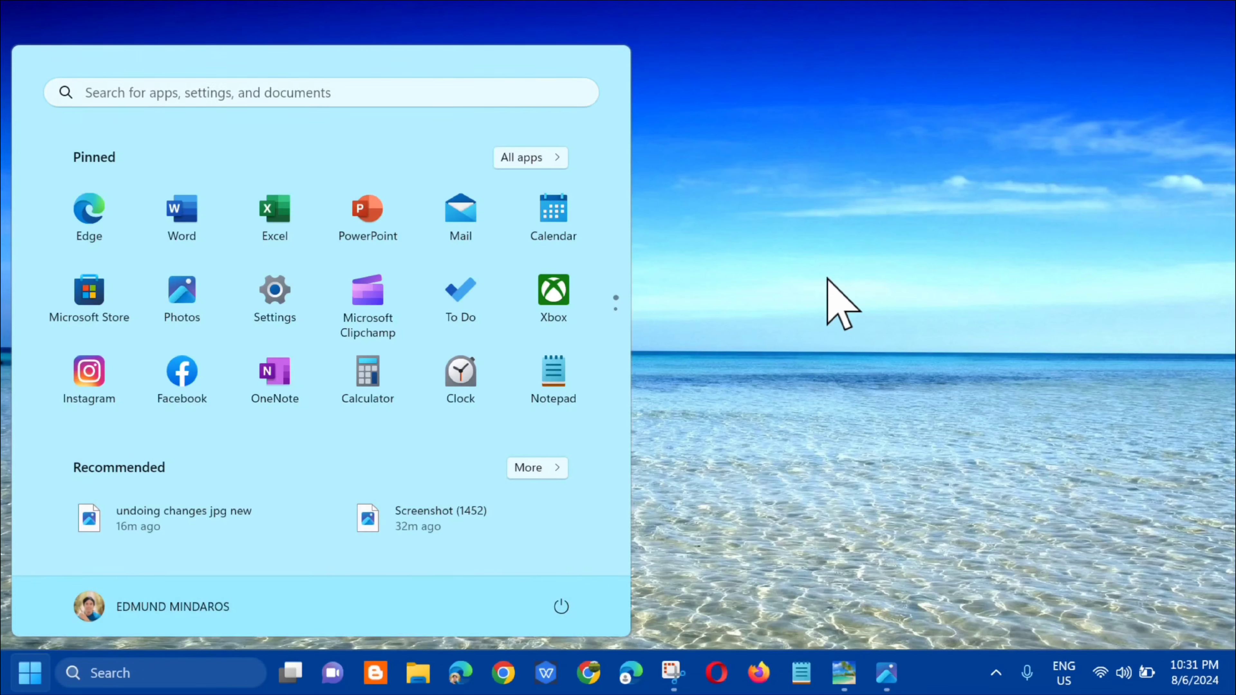
pyautogui.press('Escape')
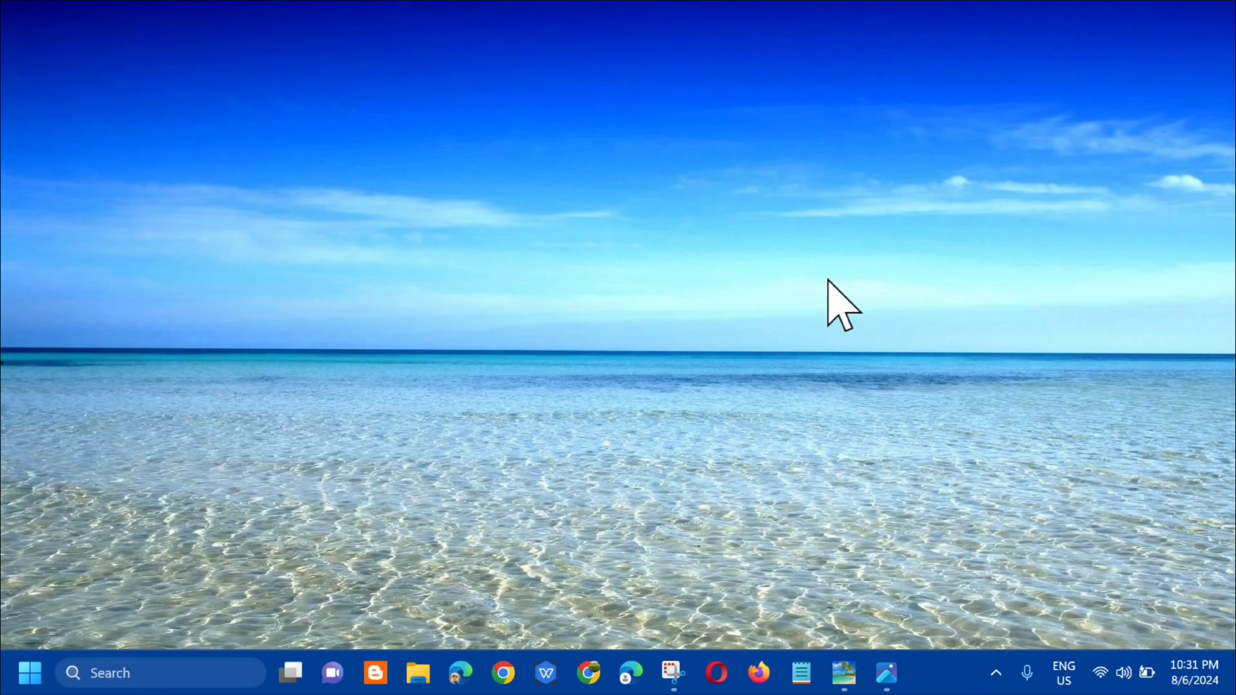